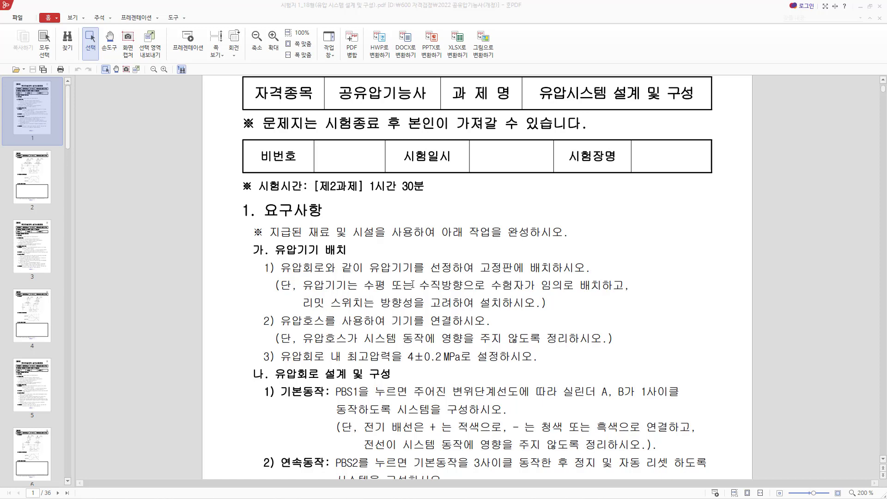
Read problem 1's requirements on hydraulic equipment layout, basic operation, continuous operation, system maintenance and cleanup.
{"action": "scroll", "coordinate": [434, 288], "scroll_direction": "down", "scroll_amount": 2}
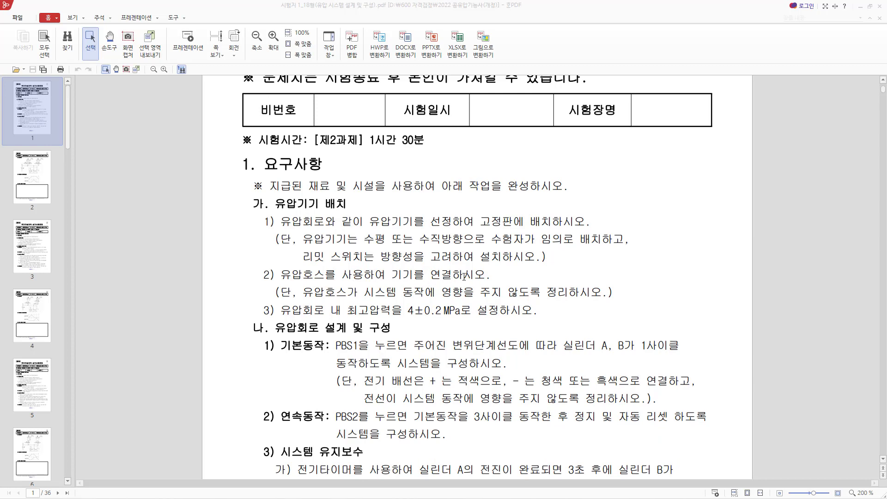
{"action": "scroll", "coordinate": [464, 276], "scroll_direction": "down", "scroll_amount": 2}
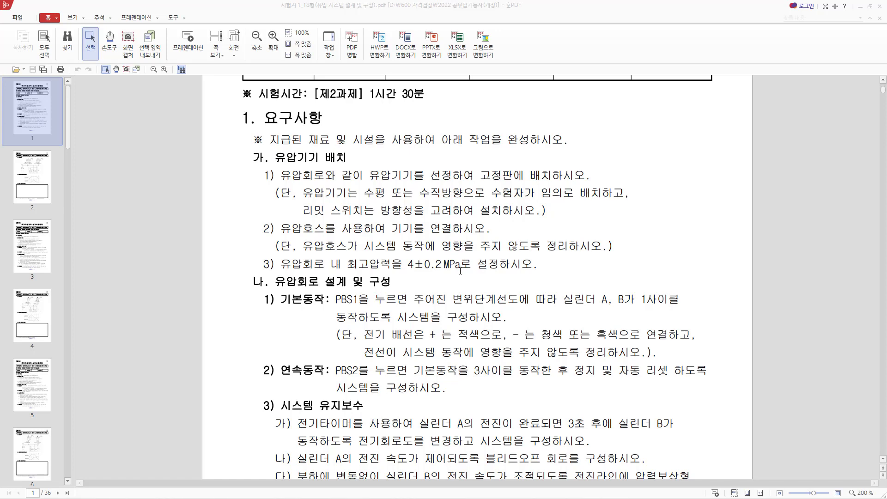
{"action": "scroll", "coordinate": [438, 287], "scroll_direction": "down", "scroll_amount": 1}
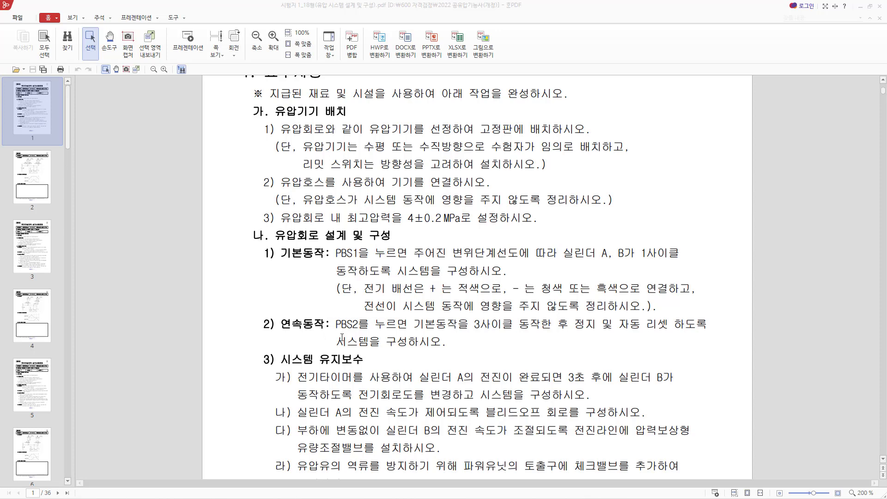
{"action": "scroll", "coordinate": [429, 344], "scroll_direction": "down", "scroll_amount": 2}
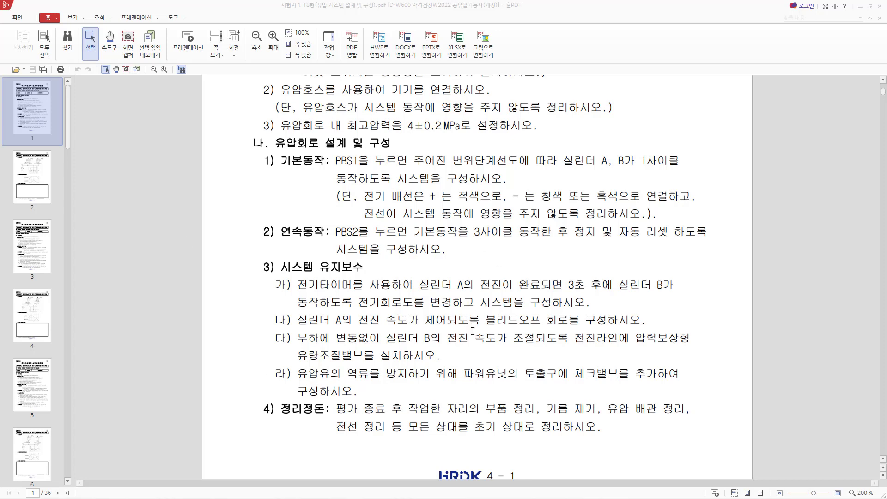
{"action": "scroll", "coordinate": [473, 330], "scroll_direction": "down", "scroll_amount": 4}
{"action": "scroll", "coordinate": [473, 331], "scroll_direction": "down", "scroll_amount": 4}
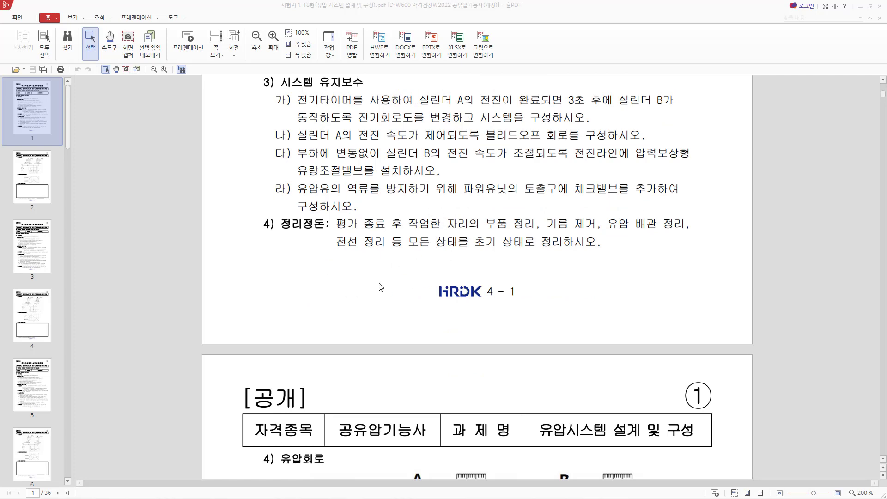
Examine problem 1's hydraulic circuit, displacement-step diagram for cylinders A and B, and blank electrical circuit area on page 2.
{"action": "scroll", "coordinate": [381, 286], "scroll_direction": "down", "scroll_amount": 14}
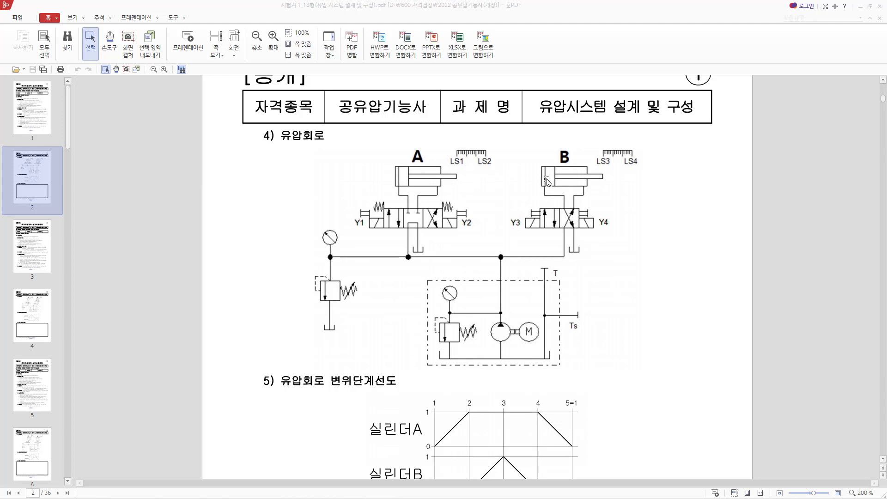
{"action": "scroll", "coordinate": [511, 208], "scroll_direction": "down", "scroll_amount": 2}
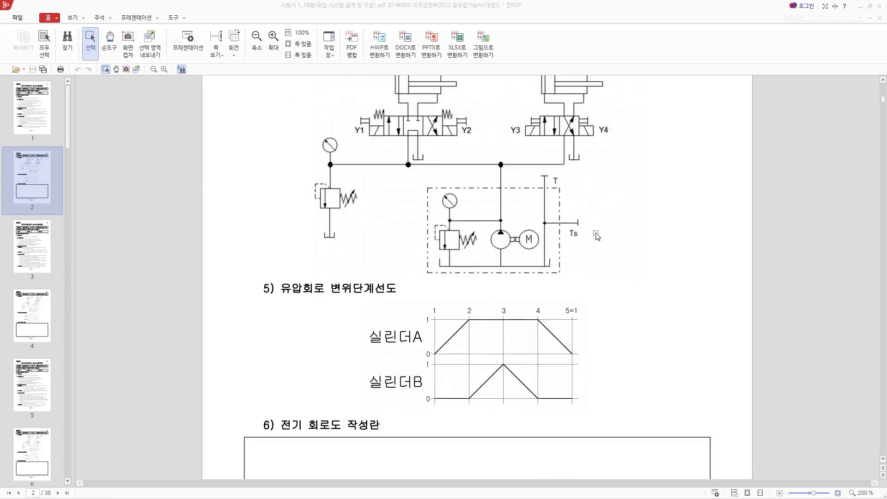
{"action": "scroll", "coordinate": [490, 180], "scroll_direction": "up", "scroll_amount": 1}
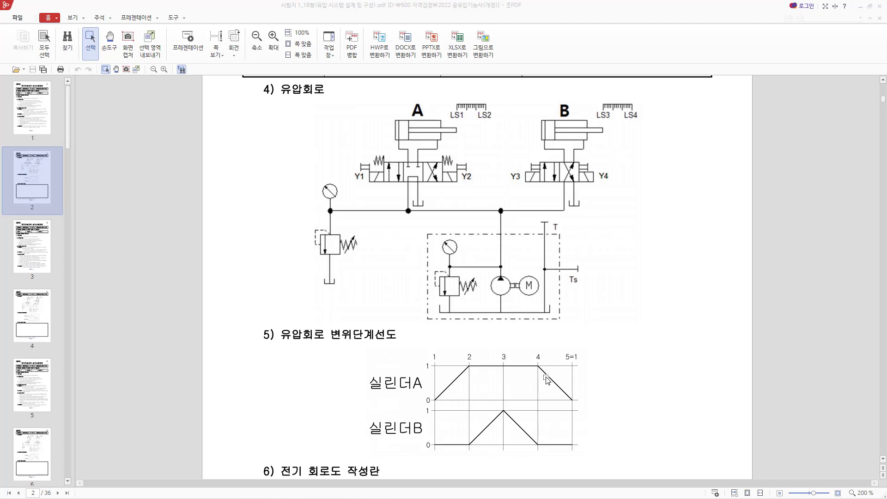
{"action": "scroll", "coordinate": [566, 416], "scroll_direction": "down", "scroll_amount": 2}
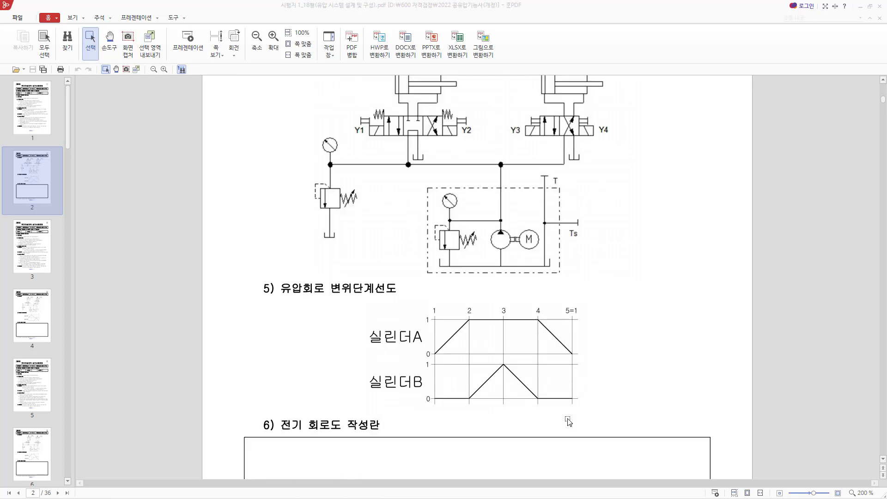
{"action": "scroll", "coordinate": [548, 411], "scroll_direction": "down", "scroll_amount": 1}
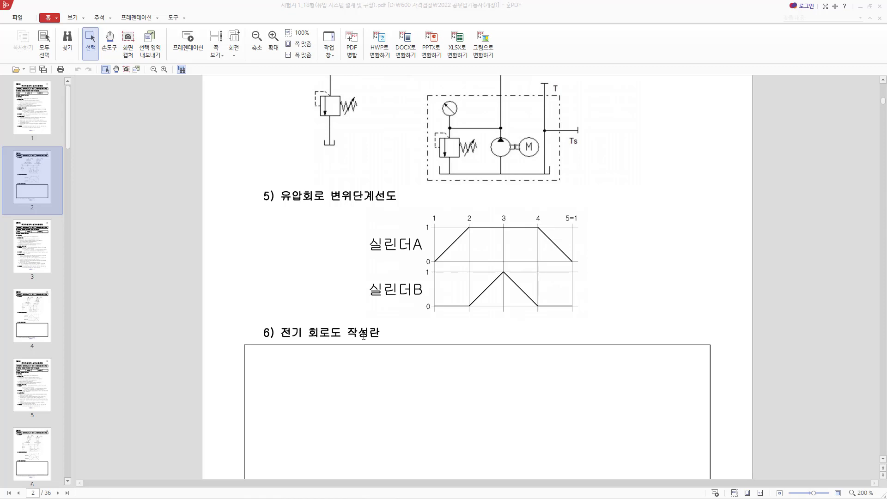
{"action": "scroll", "coordinate": [407, 360], "scroll_direction": "down", "scroll_amount": 1}
{"action": "scroll", "coordinate": [585, 329], "scroll_direction": "down", "scroll_amount": 2}
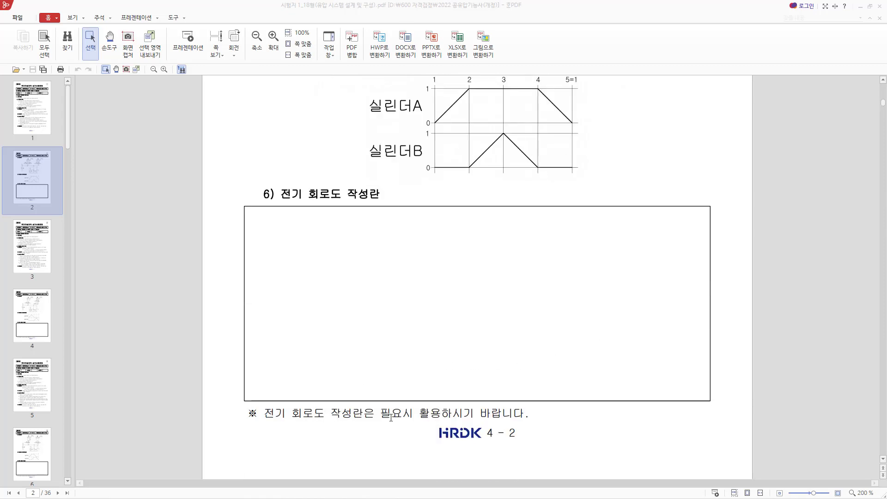
{"action": "left_click", "coordinate": [499, 418]}
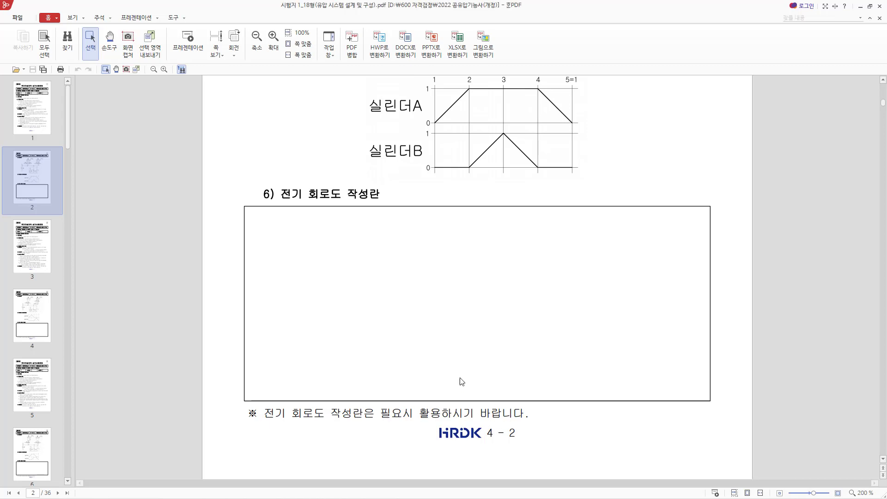
{"action": "scroll", "coordinate": [453, 370], "scroll_direction": "up", "scroll_amount": 2}
{"action": "scroll", "coordinate": [430, 370], "scroll_direction": "down", "scroll_amount": 1}
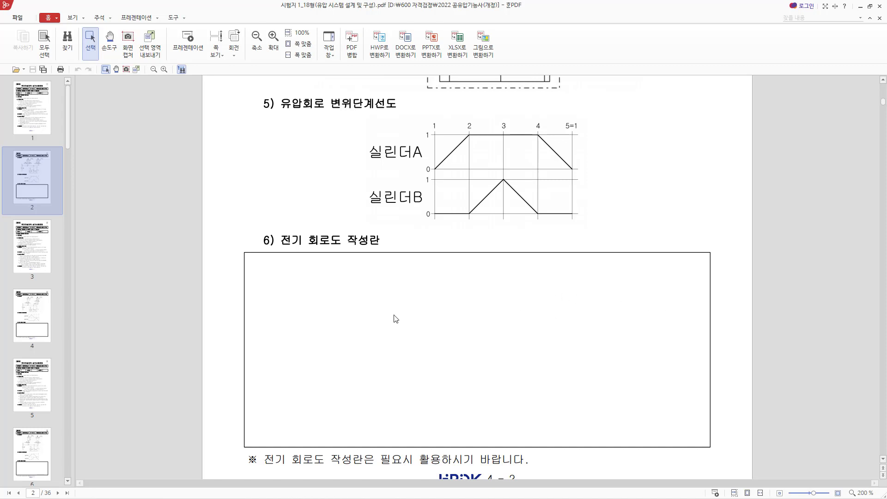
{"action": "scroll", "coordinate": [451, 309], "scroll_direction": "up", "scroll_amount": 5}
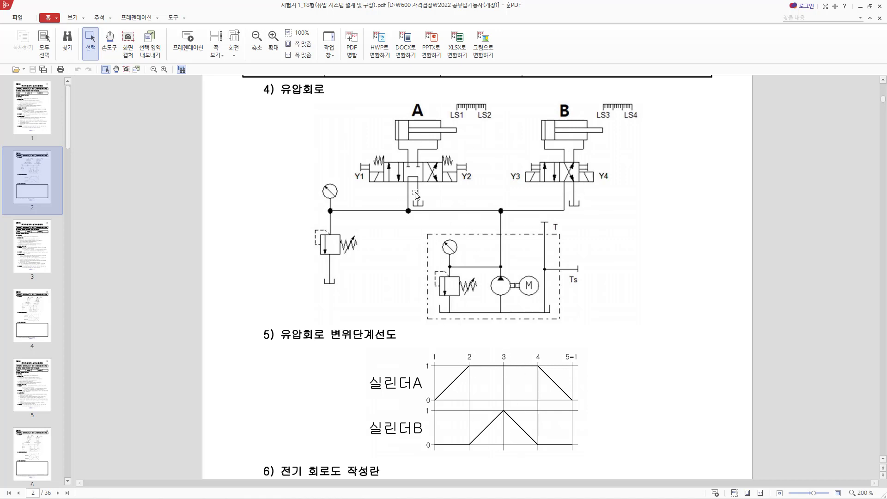
{"action": "scroll", "coordinate": [504, 261], "scroll_direction": "down", "scroll_amount": 5}
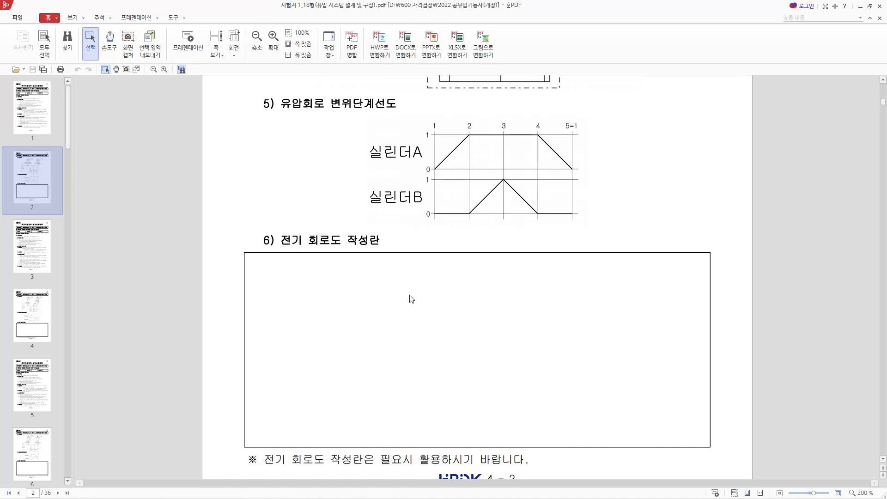
Look over the start of problem 2 on page 3 and return to problem 1's hydraulic circuit.
{"action": "scroll", "coordinate": [412, 307], "scroll_direction": "down", "scroll_amount": 2}
{"action": "scroll", "coordinate": [415, 313], "scroll_direction": "down", "scroll_amount": 5}
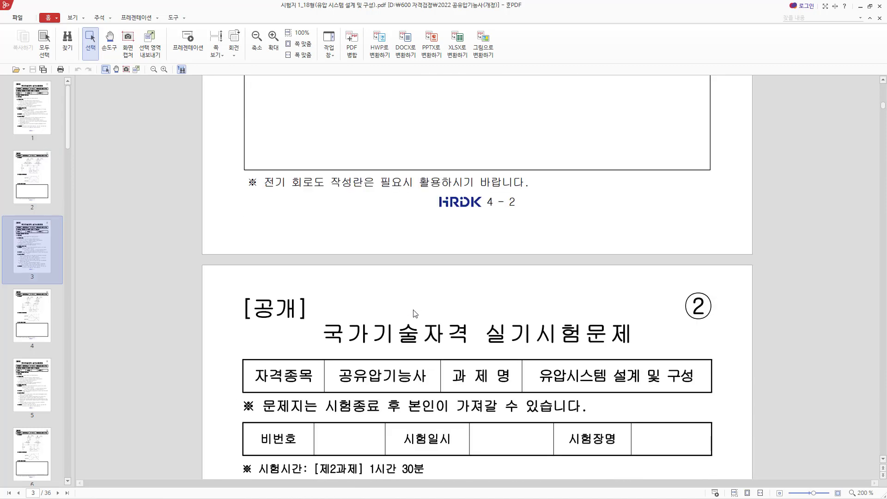
{"action": "scroll", "coordinate": [415, 314], "scroll_direction": "down", "scroll_amount": 1}
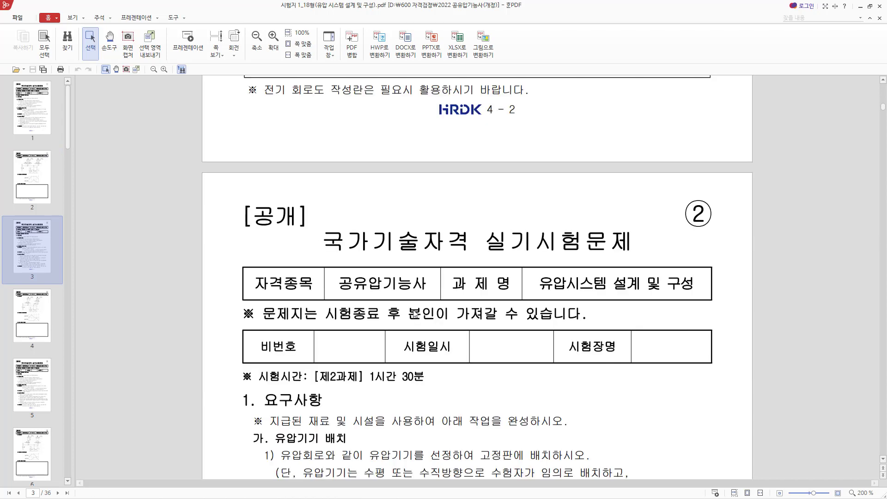
{"action": "scroll", "coordinate": [415, 314], "scroll_direction": "down", "scroll_amount": 4}
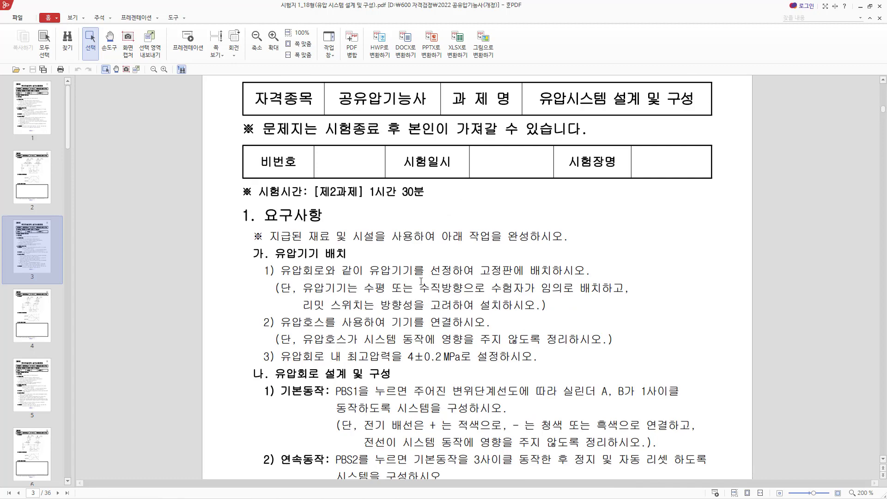
{"action": "scroll", "coordinate": [501, 245], "scroll_direction": "up", "scroll_amount": 2}
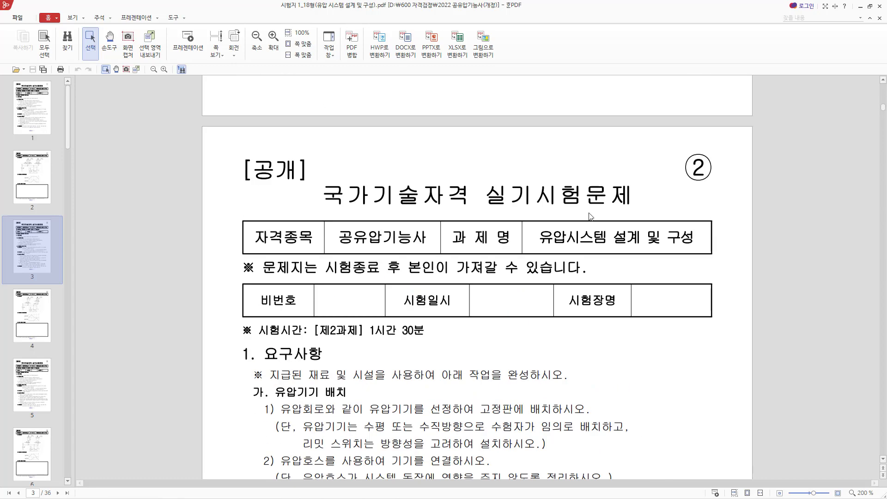
{"action": "scroll", "coordinate": [561, 212], "scroll_direction": "up", "scroll_amount": 5}
{"action": "scroll", "coordinate": [561, 212], "scroll_direction": "up", "scroll_amount": 10}
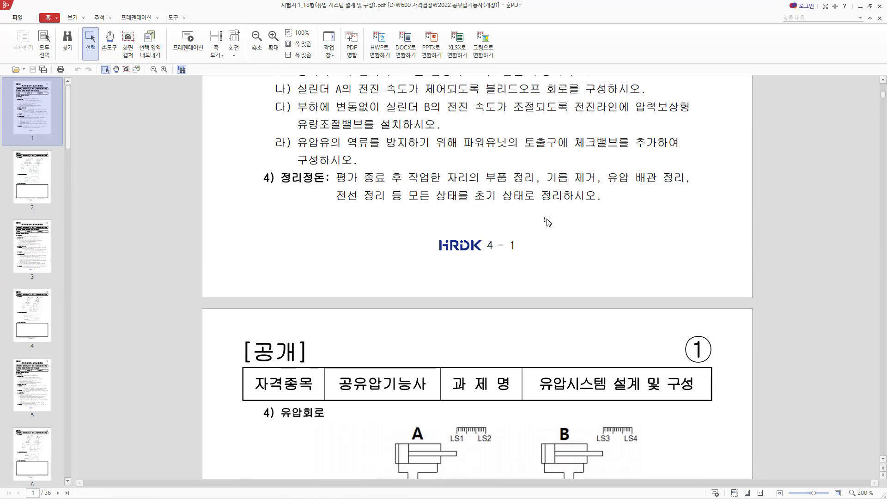
{"action": "scroll", "coordinate": [547, 222], "scroll_direction": "up", "scroll_amount": 3}
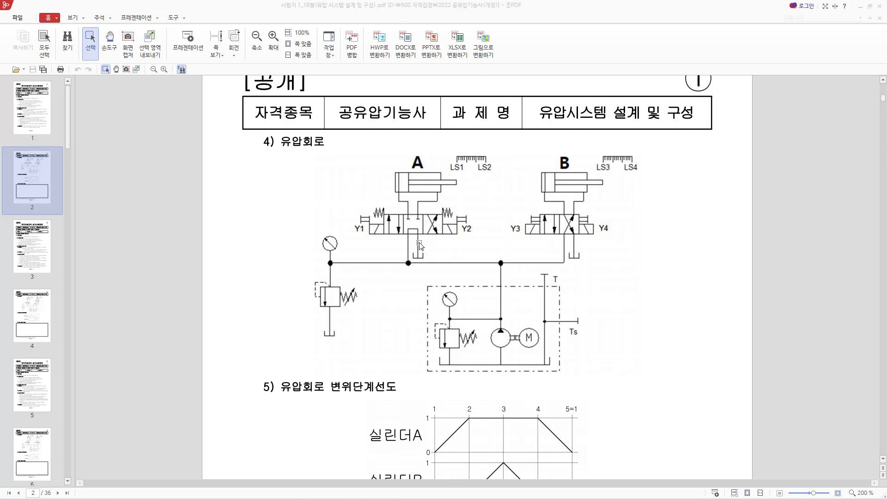
{"action": "scroll", "coordinate": [421, 244], "scroll_direction": "down", "scroll_amount": 1}
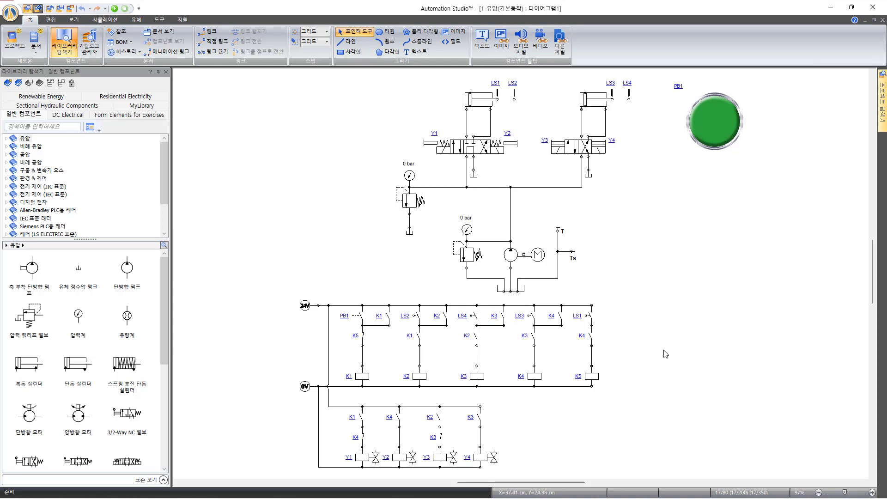
In Automation Studio, examine the basic operation diagram's electrical circuit with relays K1 to K5 and solenoids Y1 to Y4.
{"action": "scroll", "coordinate": [665, 354], "scroll_direction": "down", "scroll_amount": 2}
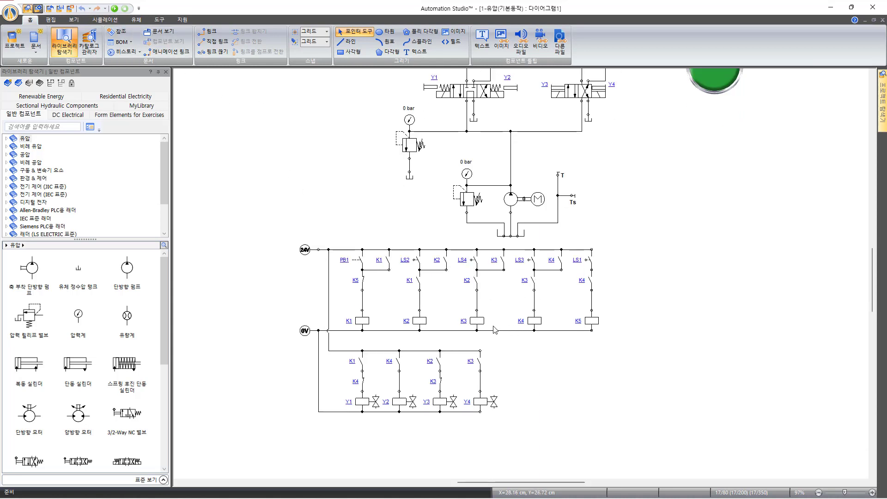
{"action": "scroll", "coordinate": [490, 329], "scroll_direction": "up", "scroll_amount": 2}
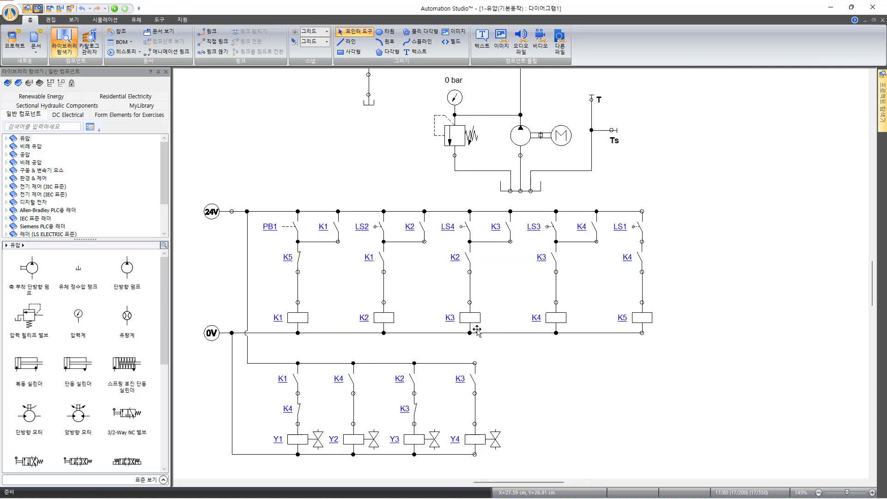
{"action": "left_click_drag", "start_coordinate": [500, 485], "coordinate": [489, 485]}
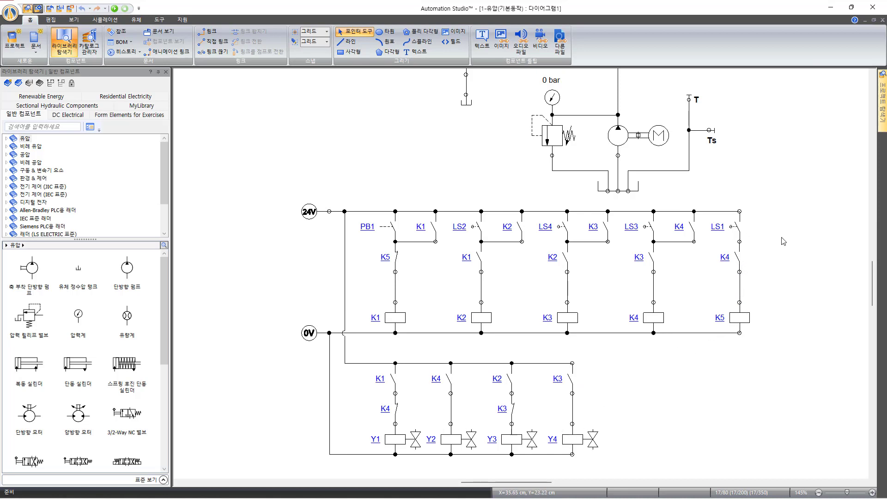
Examine the hydraulic circuit's two cylinders, directional valves, relief valves and power unit in the basic operation diagram.
{"action": "scroll", "coordinate": [783, 241], "scroll_direction": "up", "scroll_amount": 5}
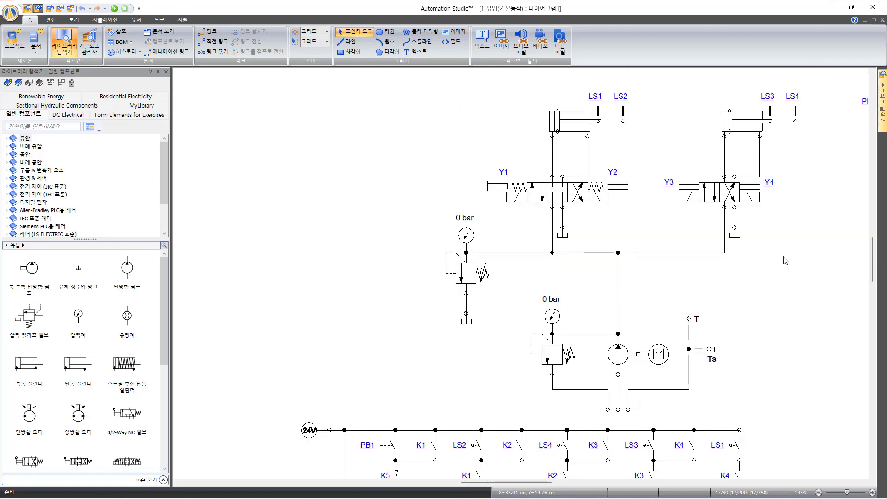
{"action": "left_click_drag", "start_coordinate": [530, 484], "coordinate": [548, 485]}
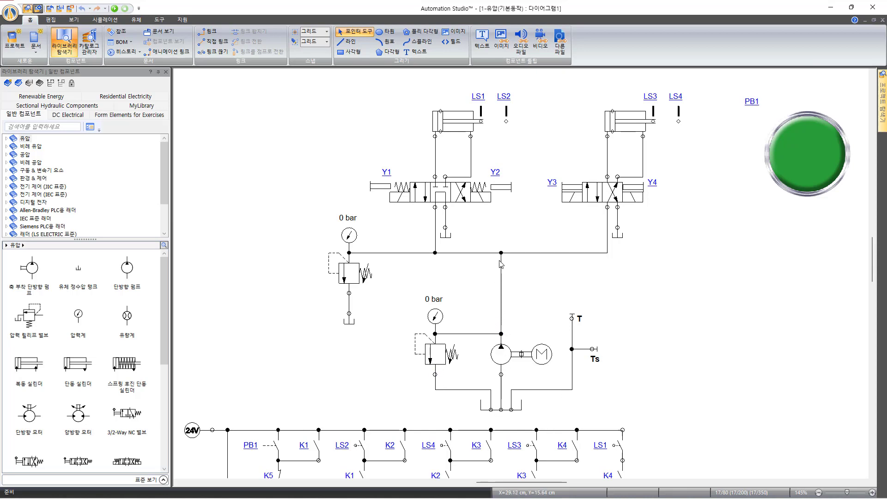
{"action": "left_click", "coordinate": [434, 249]}
{"action": "scroll", "coordinate": [525, 267], "scroll_direction": "up", "scroll_amount": 1}
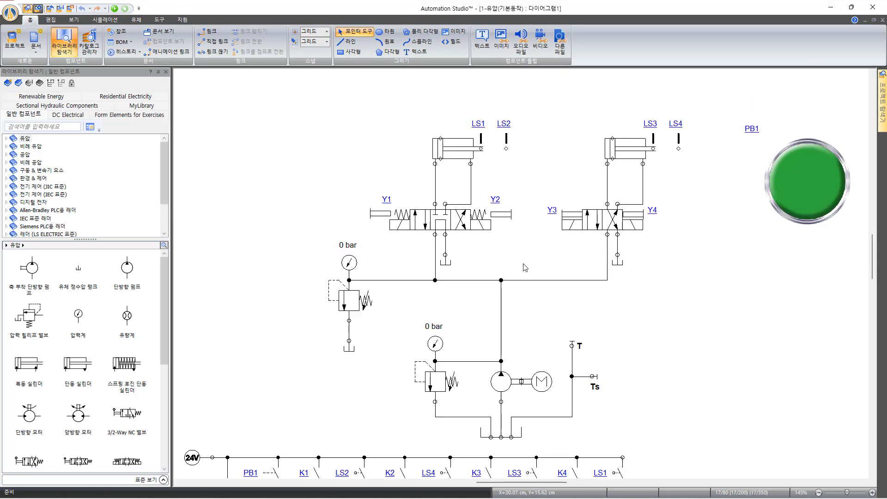
{"action": "scroll", "coordinate": [517, 264], "scroll_direction": "down", "scroll_amount": 1}
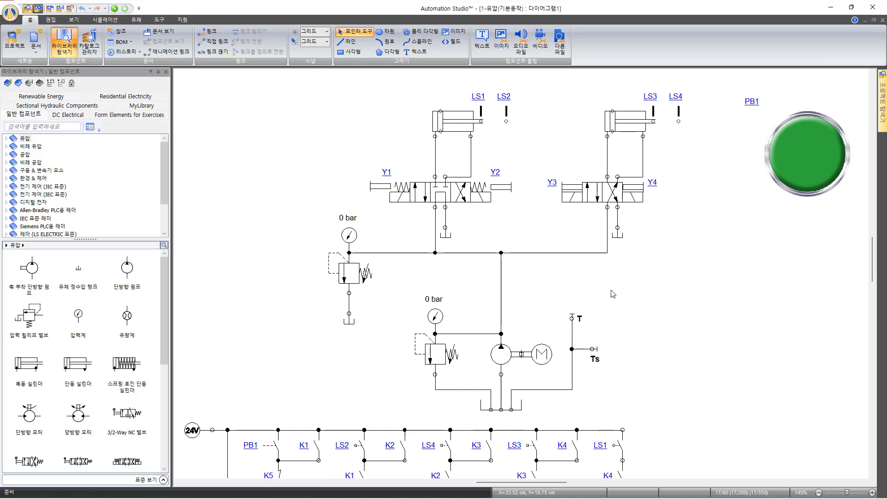
Simulate the basic operation diagram and actuate push button PB1 to run the cylinder sequence.
{"action": "right_click", "coordinate": [656, 293]}
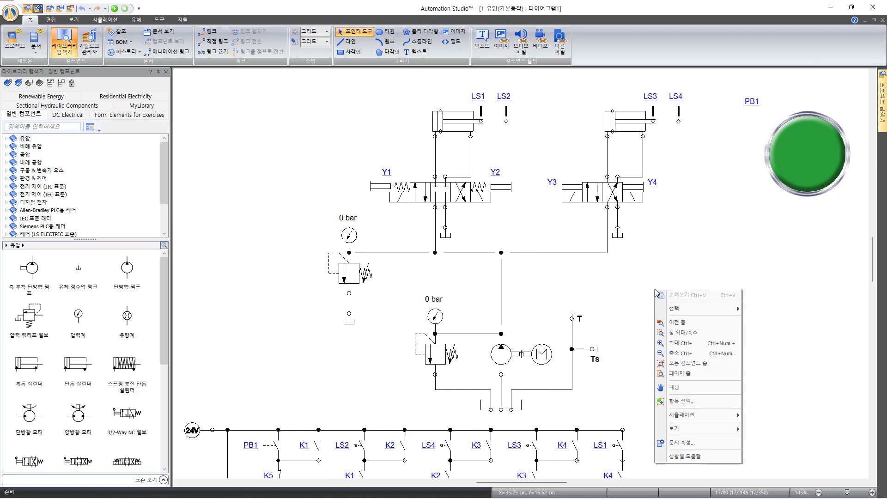
{"action": "left_click", "coordinate": [705, 373]}
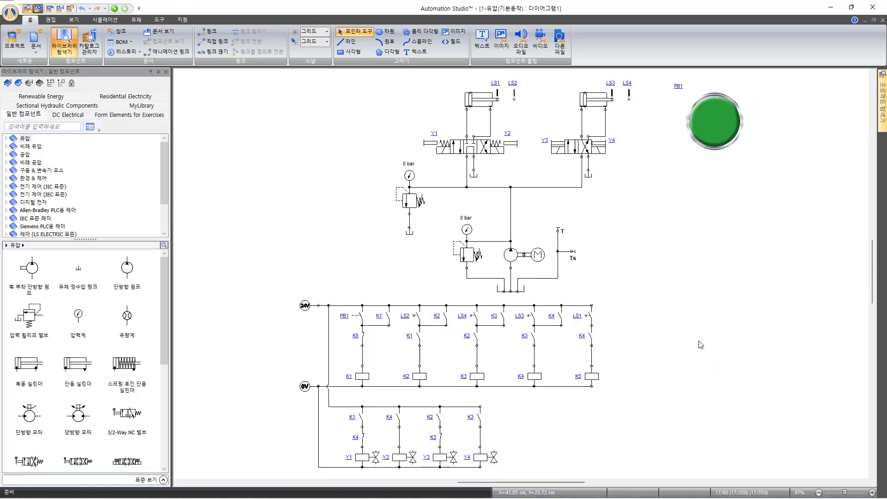
{"action": "left_click", "coordinate": [115, 8]}
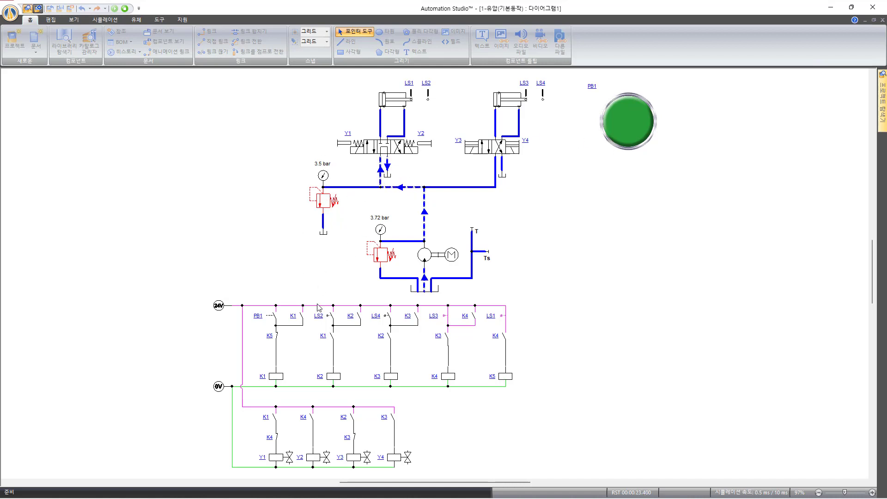
{"action": "left_click", "coordinate": [626, 128]}
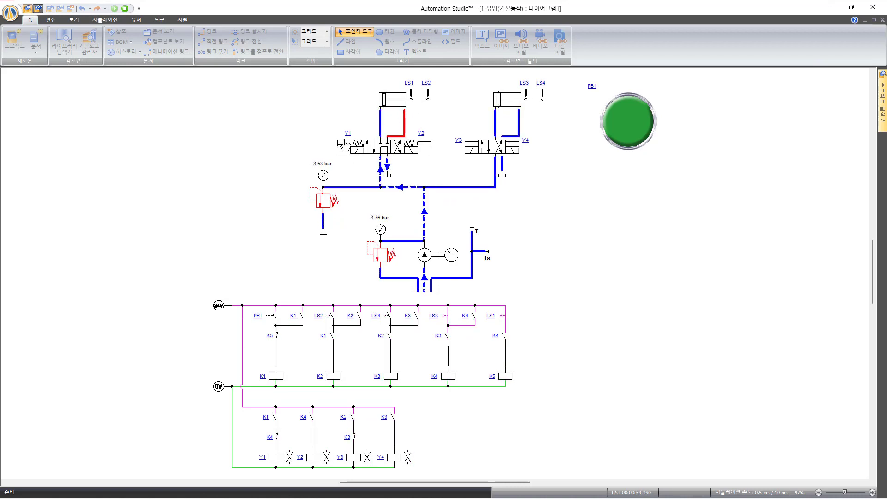
{"action": "left_click", "coordinate": [634, 133]}
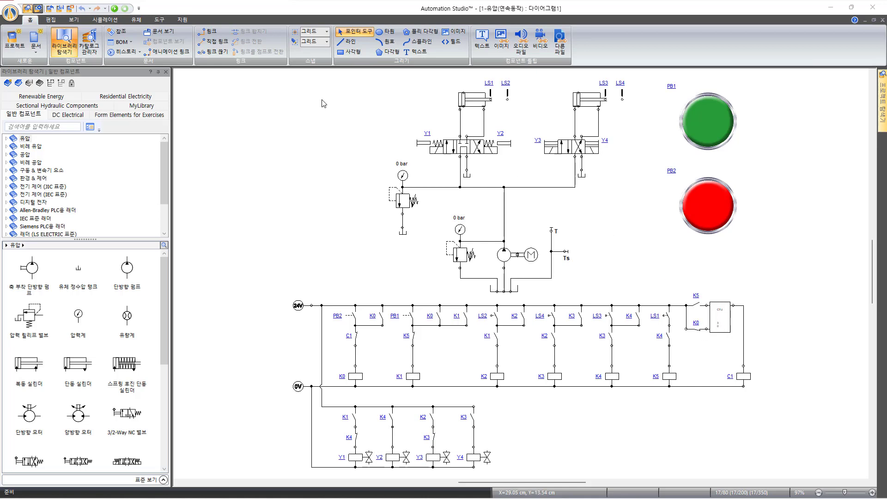
Simulate the continuous operation diagram and actuate push button PB2 to run the repeated cylinder cycles.
{"action": "left_click", "coordinate": [115, 8]}
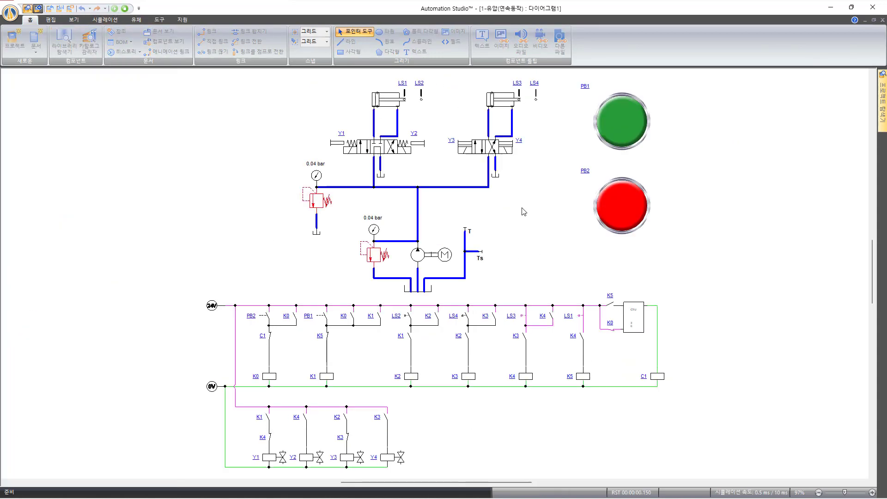
{"action": "left_click", "coordinate": [621, 216]}
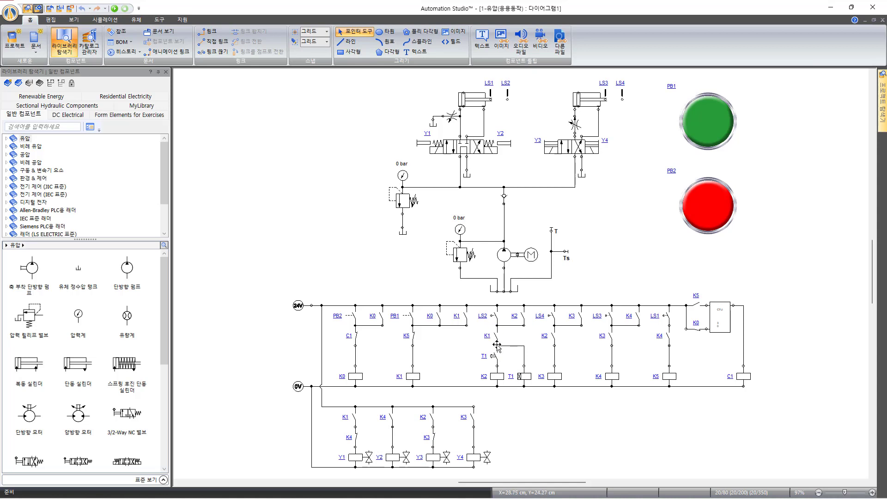
Examine timer T1 in the application diagram and check the exam PDF's bleed-off circuit requirement for cylinder A.
{"action": "left_click", "coordinate": [523, 365]}
{"action": "key", "text": "alt+Tab"}
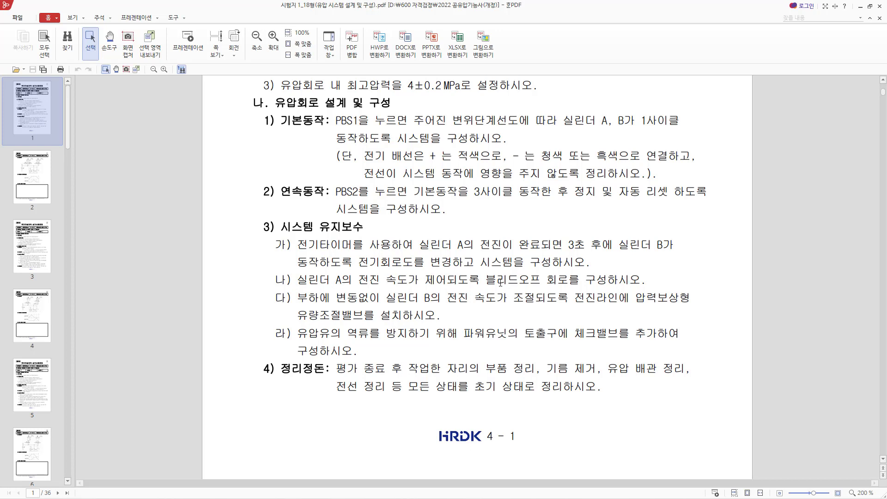
{"action": "left_click_drag", "start_coordinate": [480, 280], "coordinate": [540, 280]}
{"action": "left_click", "coordinate": [563, 283]}
{"action": "key", "text": "alt+Tab"}
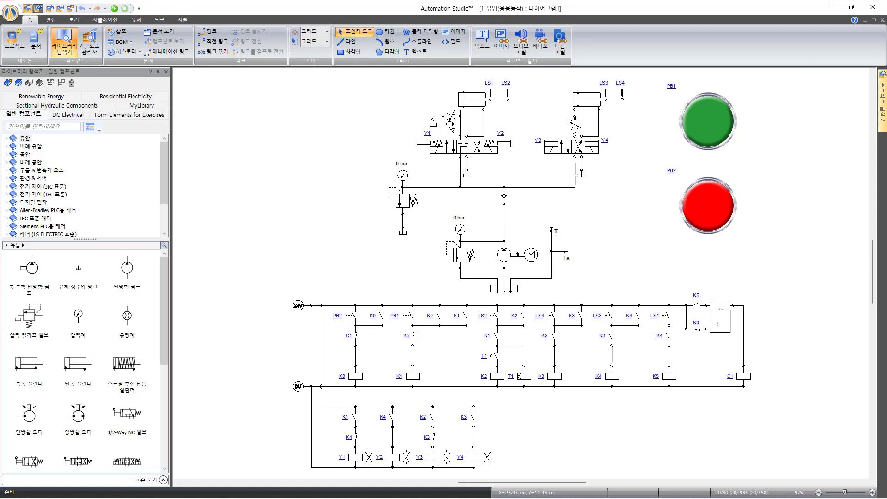
Examine the flow control valves on both cylinders' advance lines, checking them against the maintenance requirements in the exam PDF.
{"action": "scroll", "coordinate": [450, 113], "scroll_direction": "up", "scroll_amount": 5}
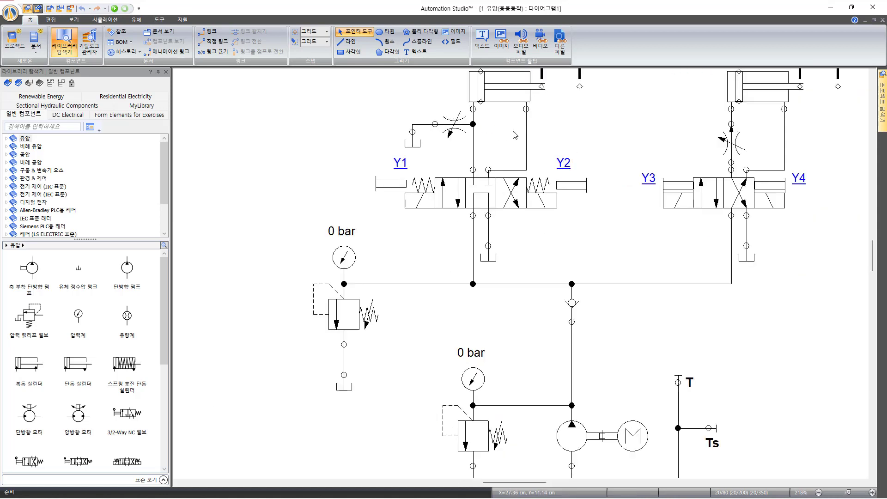
{"action": "scroll", "coordinate": [628, 145], "scroll_direction": "up", "scroll_amount": 3}
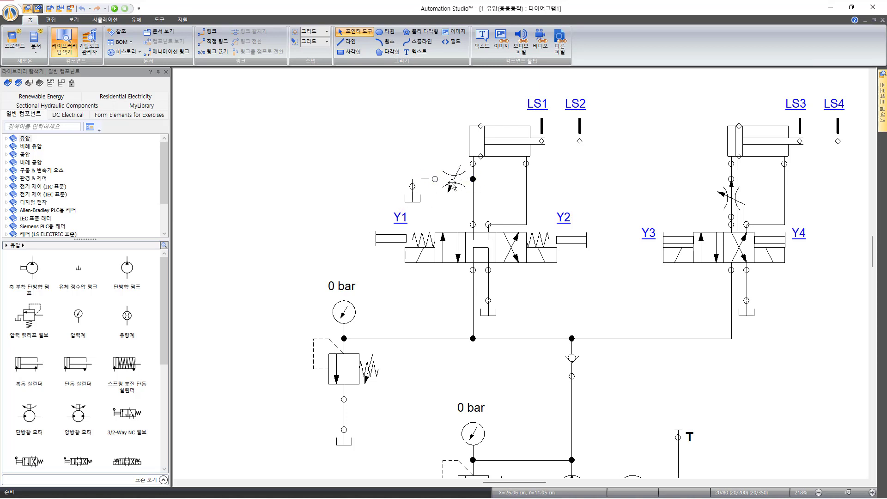
{"action": "key", "text": "alt+Tab"}
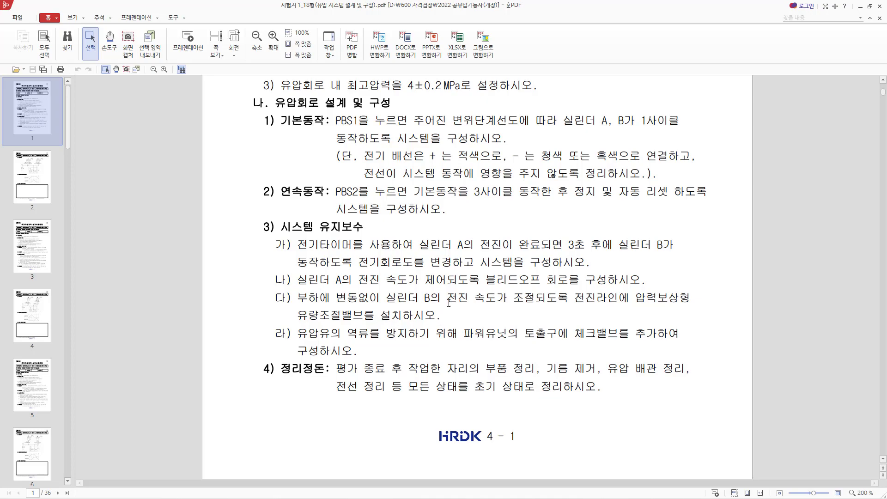
{"action": "key", "text": "alt+Tab"}
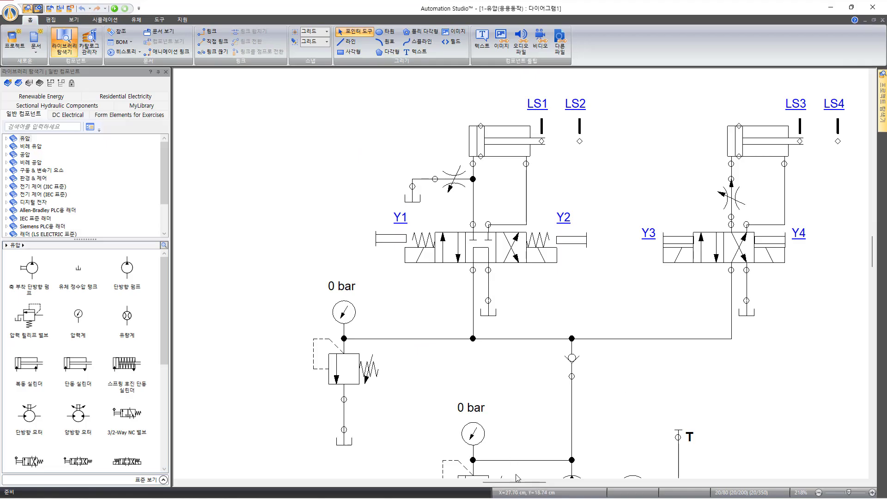
{"action": "left_click_drag", "start_coordinate": [518, 480], "coordinate": [535, 481]}
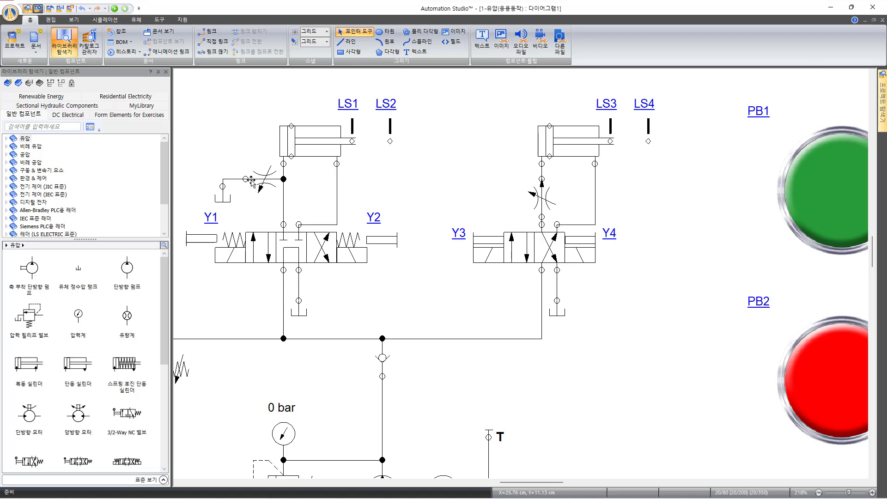
{"action": "left_click_drag", "start_coordinate": [258, 188], "coordinate": [284, 181]}
Read the check valve requirement in the exam PDF and examine the check valve at the power unit's outlet in the diagram.
{"action": "key", "text": "alt+Tab"}
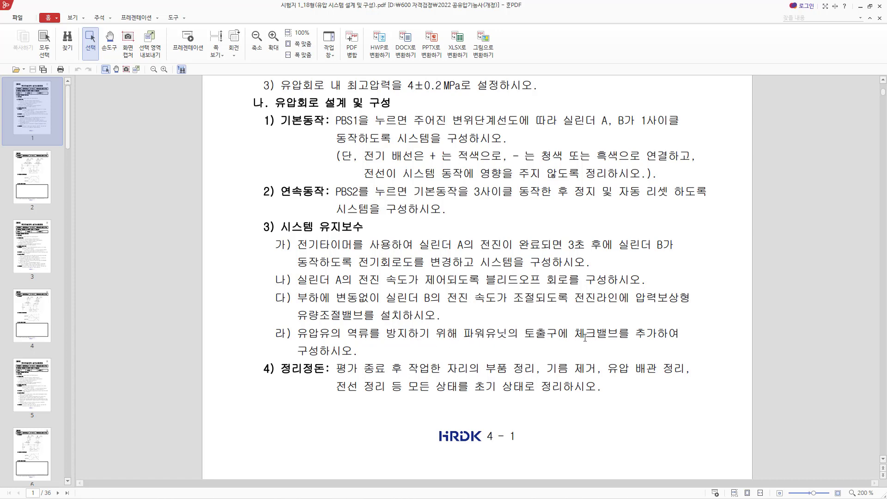
{"action": "key", "text": "alt+Tab"}
{"action": "scroll", "coordinate": [464, 326], "scroll_direction": "down", "scroll_amount": 3}
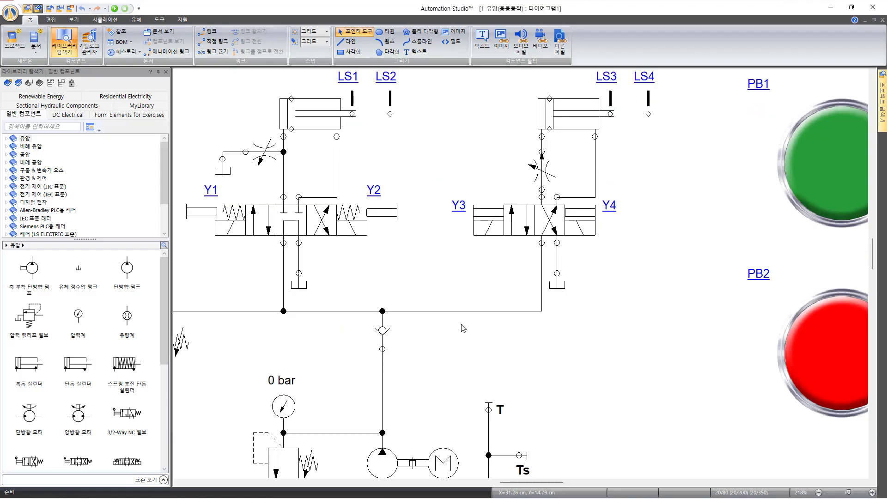
{"action": "left_click_drag", "start_coordinate": [520, 485], "coordinate": [510, 485]}
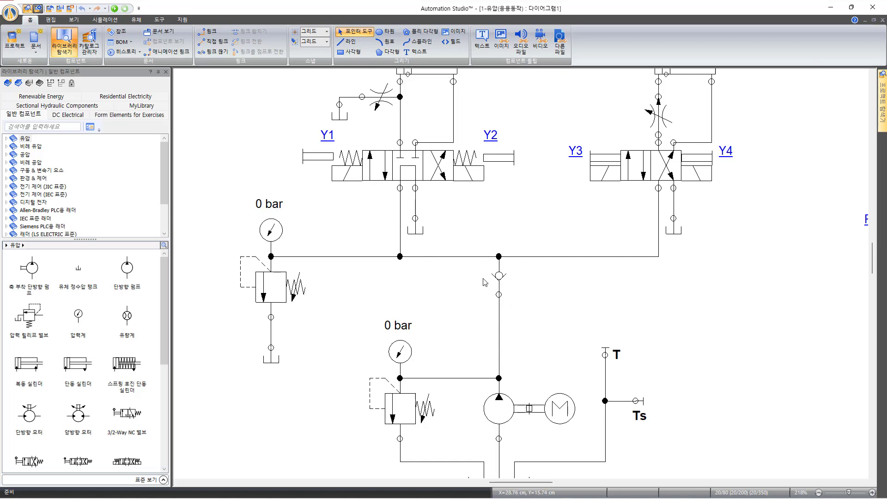
{"action": "scroll", "coordinate": [527, 233], "scroll_direction": "down", "scroll_amount": 2}
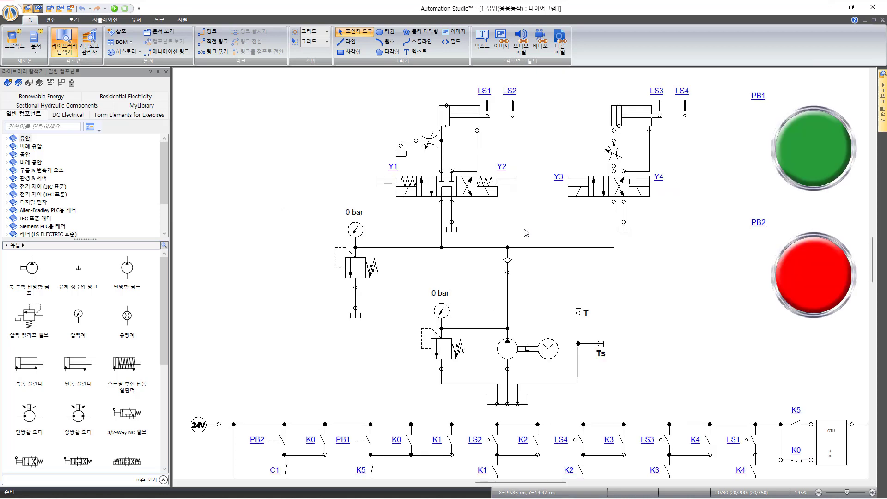
Fit all components in view, simulate the application diagram and actuate push button PB1 to run the cylinder sequence.
{"action": "right_click", "coordinate": [636, 282]}
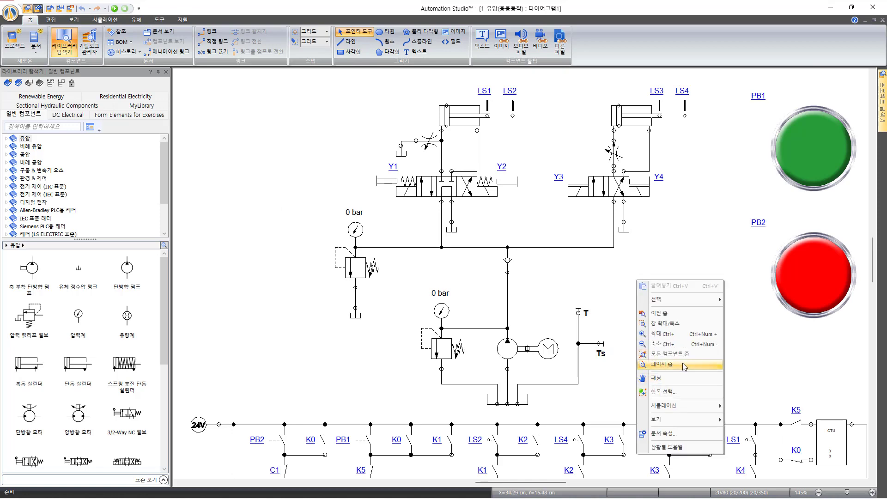
{"action": "left_click", "coordinate": [689, 353]}
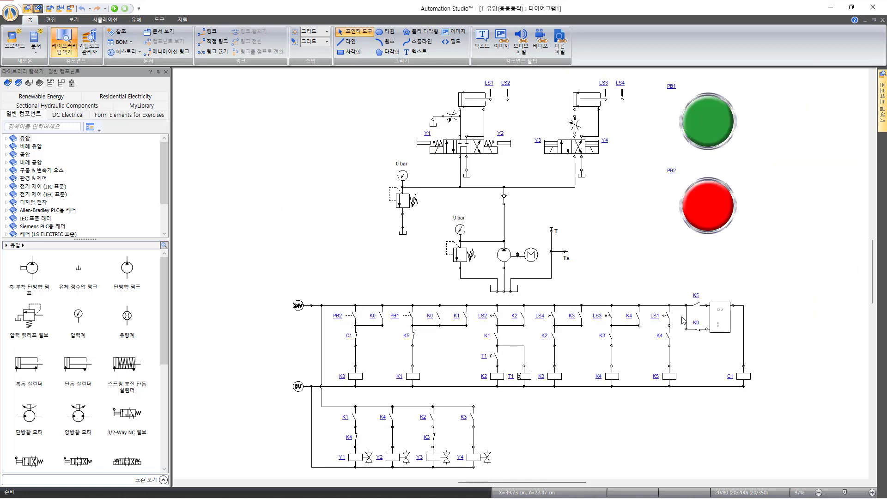
{"action": "left_click", "coordinate": [115, 9]}
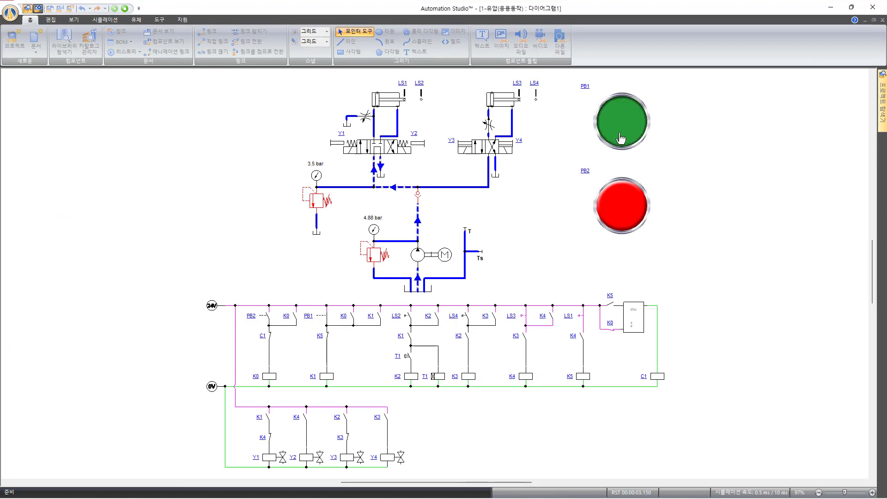
{"action": "left_click", "coordinate": [620, 137]}
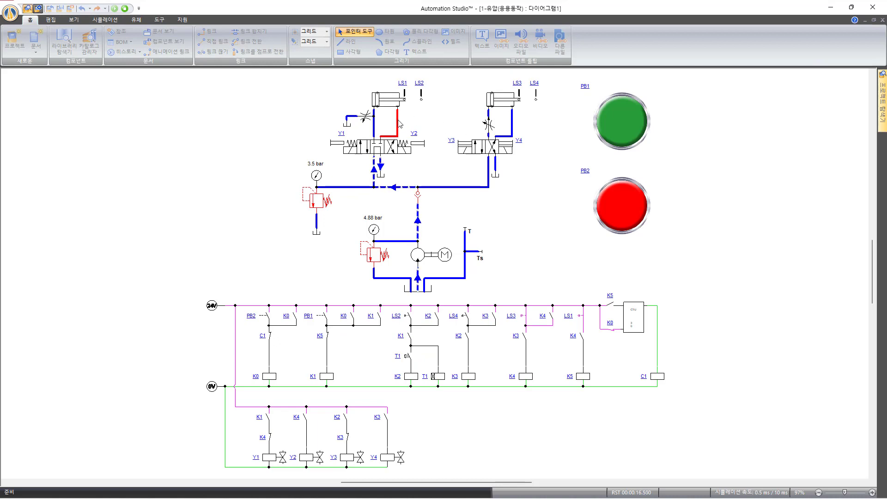
Adjust the internal diameter of cylinder A's bleed-off flow control valve near zero and run the sequence with PB1.
{"action": "left_click", "coordinate": [365, 121]}
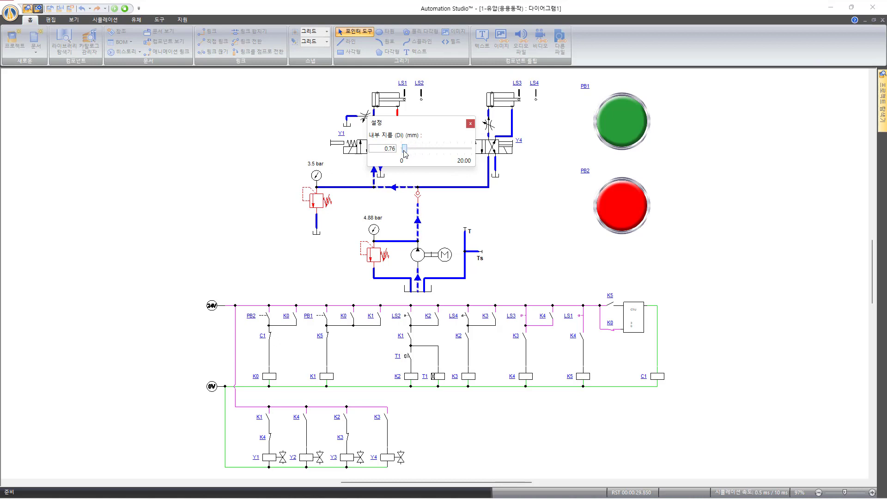
{"action": "left_click_drag", "start_coordinate": [418, 121], "coordinate": [228, 111]}
{"action": "left_click", "coordinate": [620, 138]}
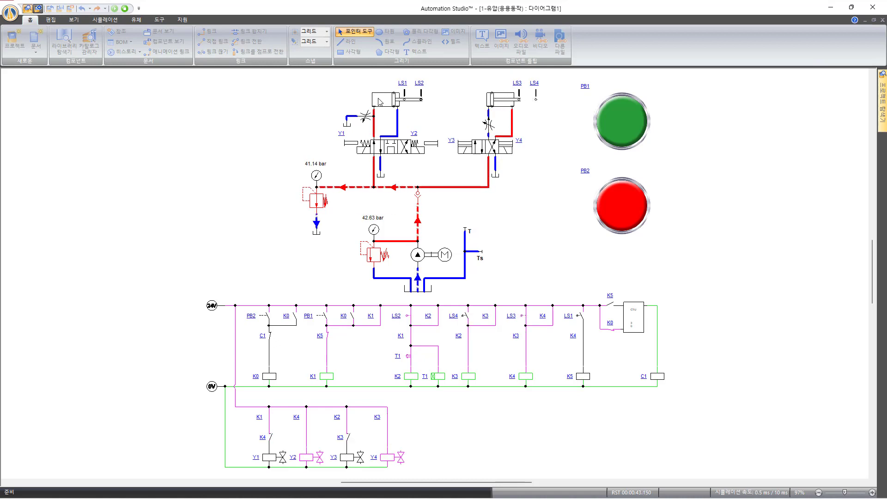
Set the internal diameter of cylinder A's bleed-off flow control valve to about 17 mm and run the sequence with PB1.
{"action": "left_click", "coordinate": [364, 119]}
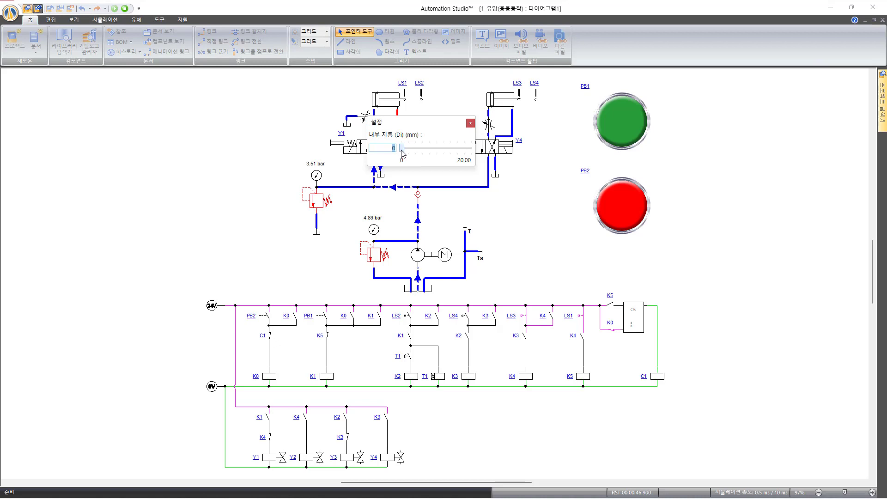
{"action": "left_click_drag", "start_coordinate": [414, 152], "coordinate": [460, 152]}
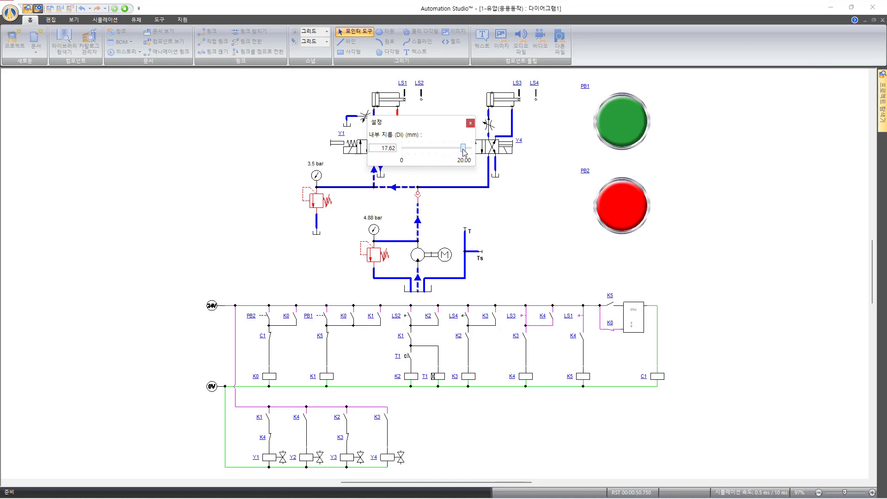
{"action": "left_click_drag", "start_coordinate": [428, 123], "coordinate": [251, 122]}
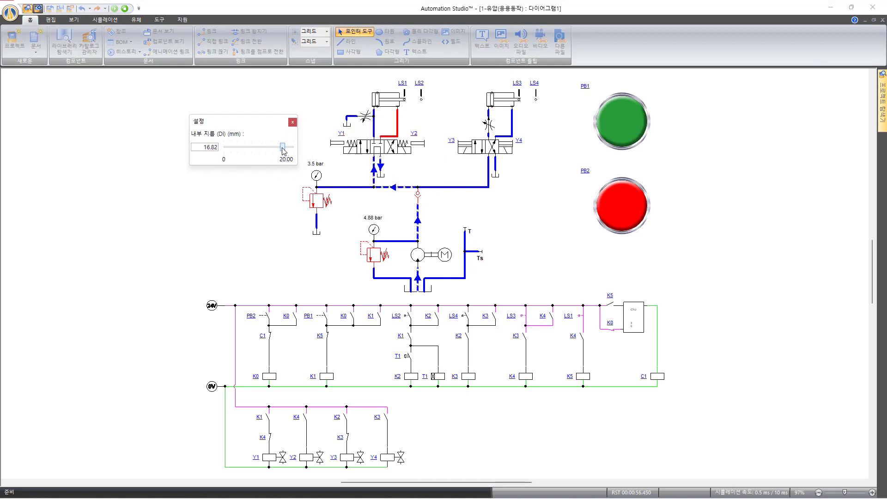
{"action": "left_click_drag", "start_coordinate": [282, 149], "coordinate": [284, 149]}
{"action": "left_click", "coordinate": [621, 133]}
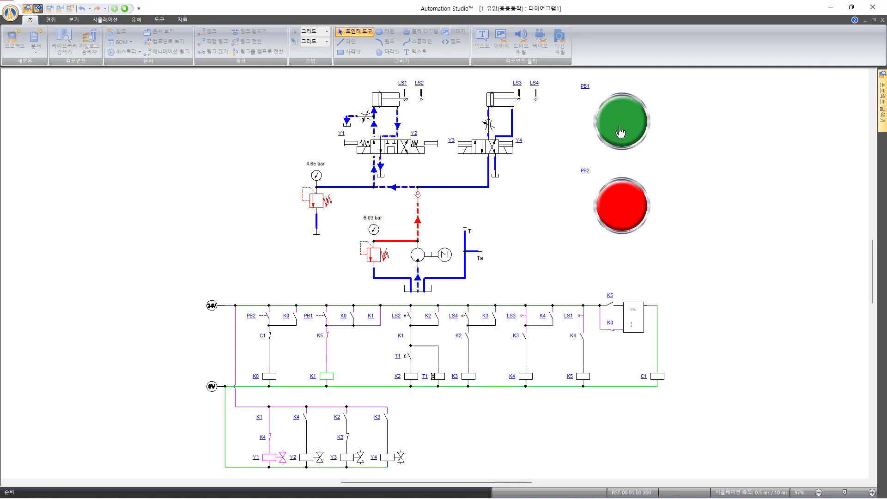